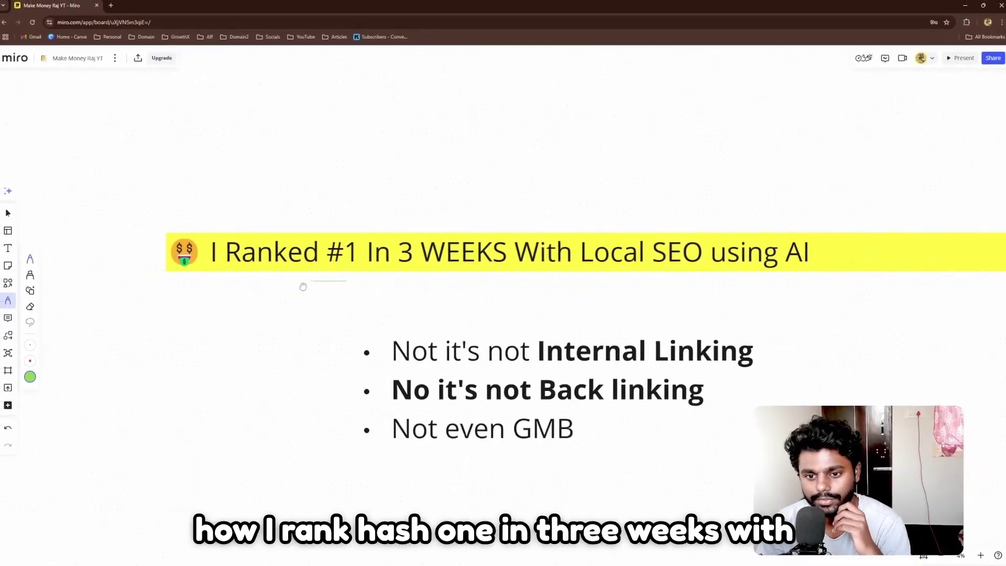
Circle #1 and underline the word 'With' in the slide title with pen strokes
{"action": "left_click_drag", "start_coordinate": [303, 287], "coordinate": [358, 287]}
{"action": "left_click_drag", "start_coordinate": [391, 240], "coordinate": [413, 250]}
{"action": "left_click_drag", "start_coordinate": [463, 276], "coordinate": [522, 273]}
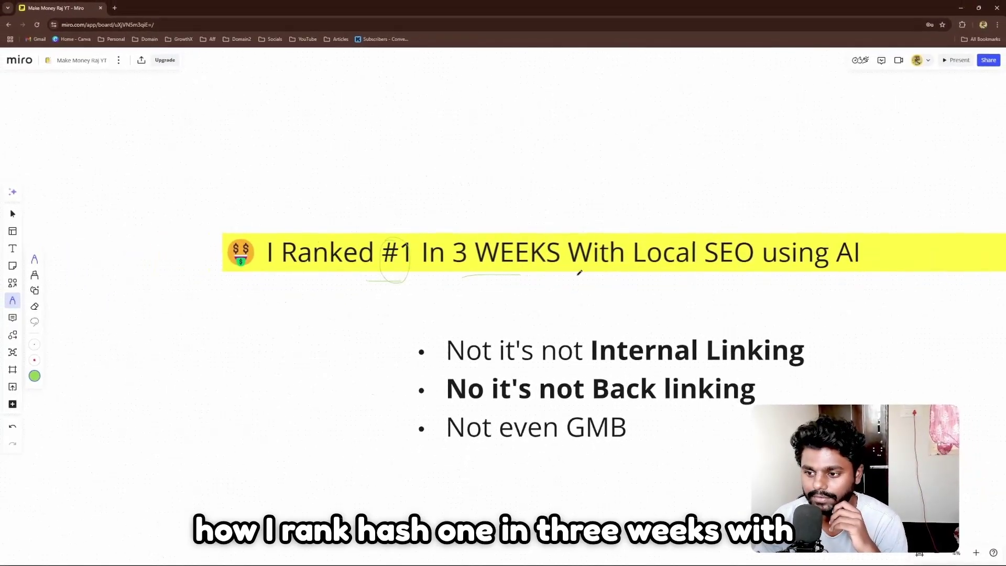
Underline Internal Linking, Back linking and GMB, and draw a vertical line beside the bullets
{"action": "scroll", "coordinate": [539, 292], "scroll_direction": "down", "scroll_amount": 3}
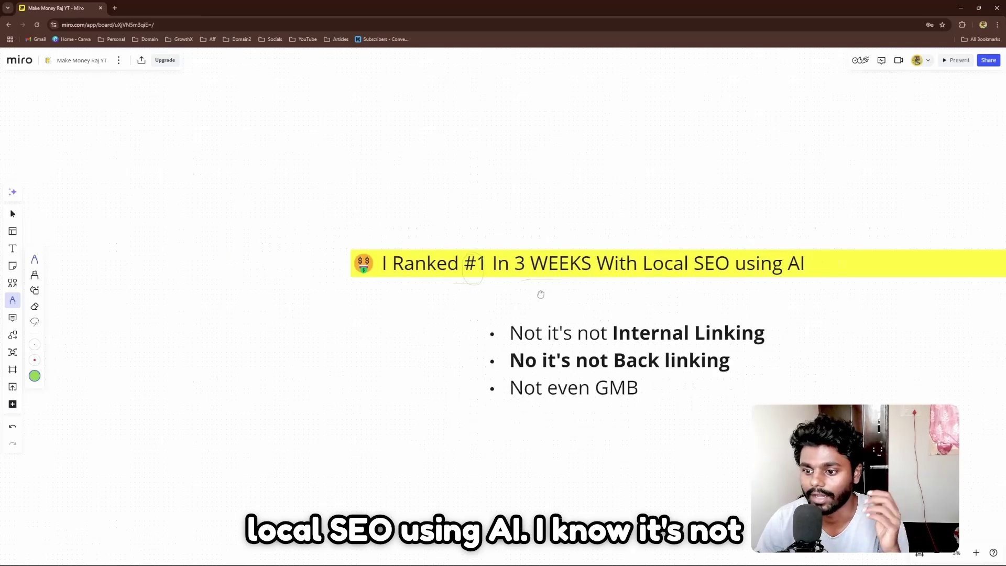
{"action": "left_click_drag", "start_coordinate": [527, 331], "coordinate": [670, 329]}
{"action": "left_click_drag", "start_coordinate": [473, 357], "coordinate": [612, 369]}
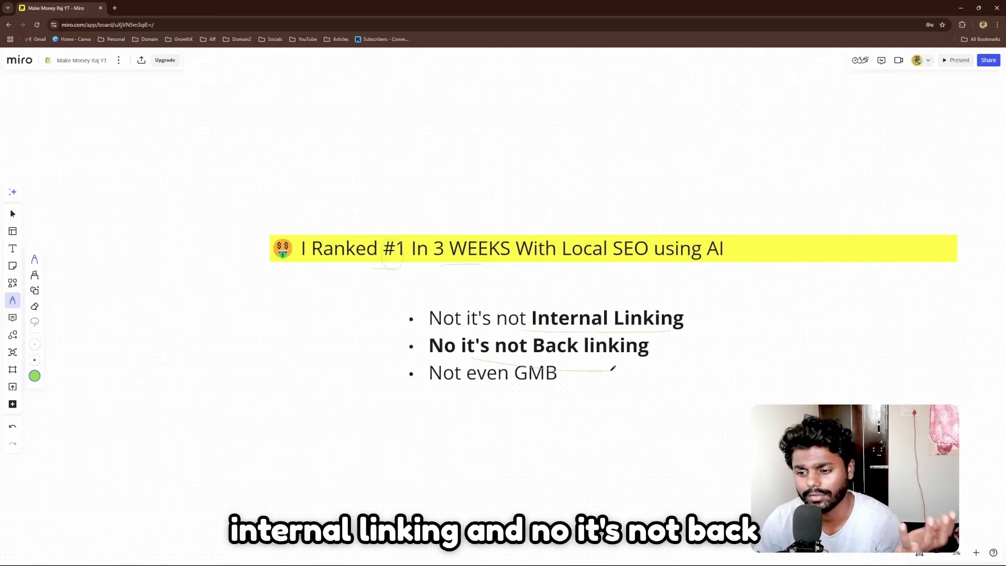
{"action": "left_click_drag", "start_coordinate": [495, 390], "coordinate": [531, 394]}
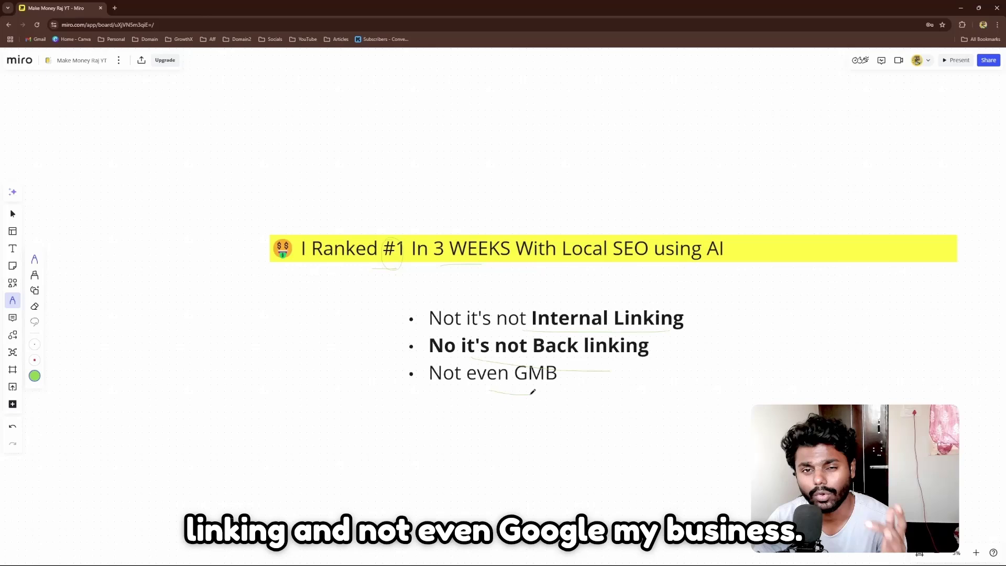
{"action": "left_click_drag", "start_coordinate": [684, 338], "coordinate": [684, 389]}
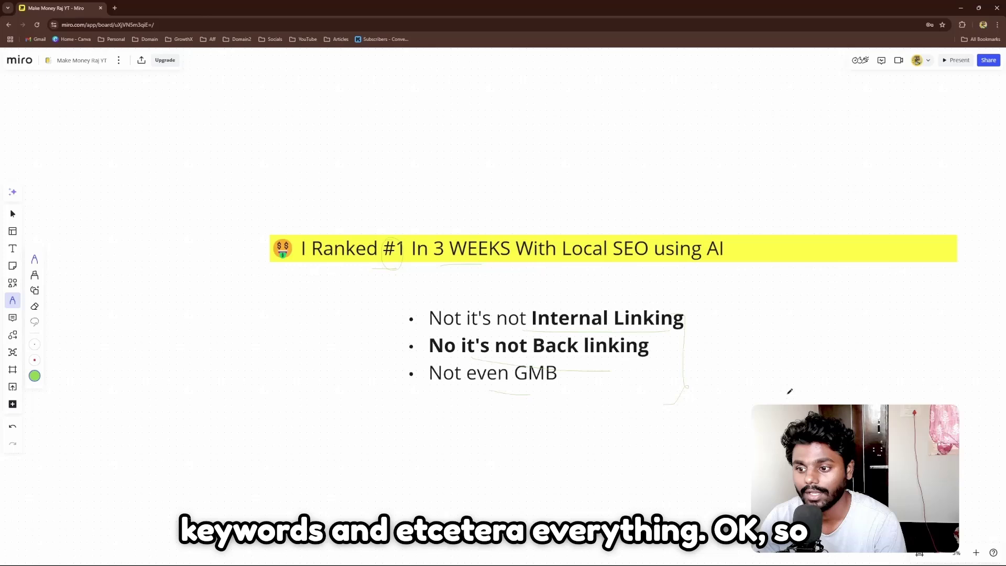
{"action": "scroll", "coordinate": [743, 301], "scroll_direction": "down", "scroll_amount": 1}
{"action": "scroll", "coordinate": [743, 301], "scroll_direction": "right", "scroll_amount": 1}
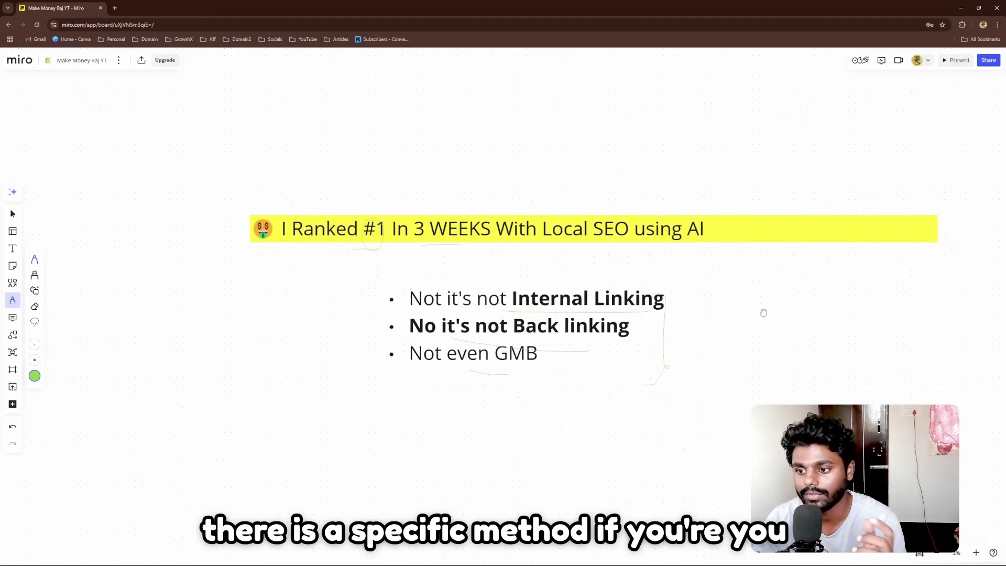
{"action": "scroll", "coordinate": [763, 313], "scroll_direction": "left", "scroll_amount": 2}
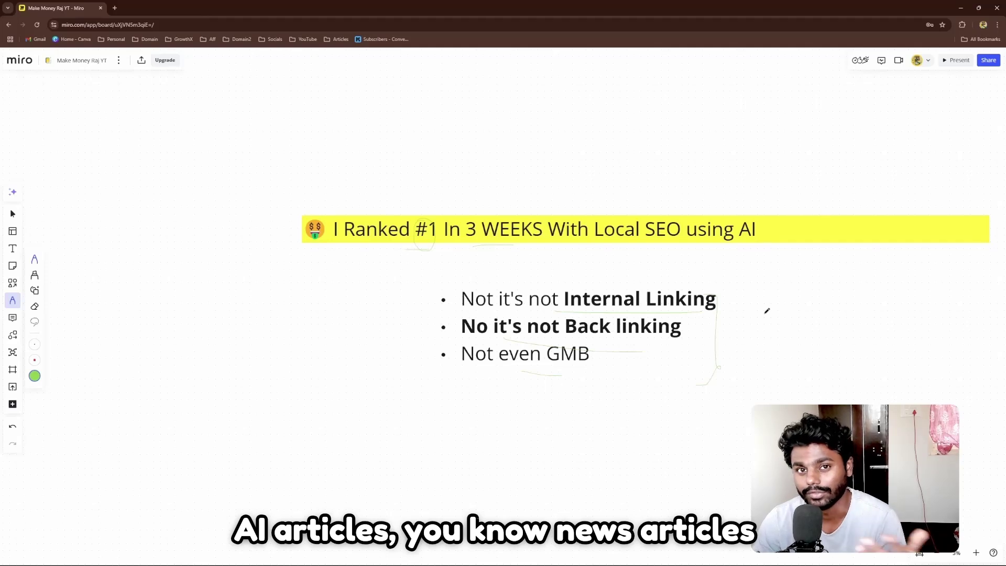
{"action": "scroll", "coordinate": [765, 310], "scroll_direction": "right", "scroll_amount": 2}
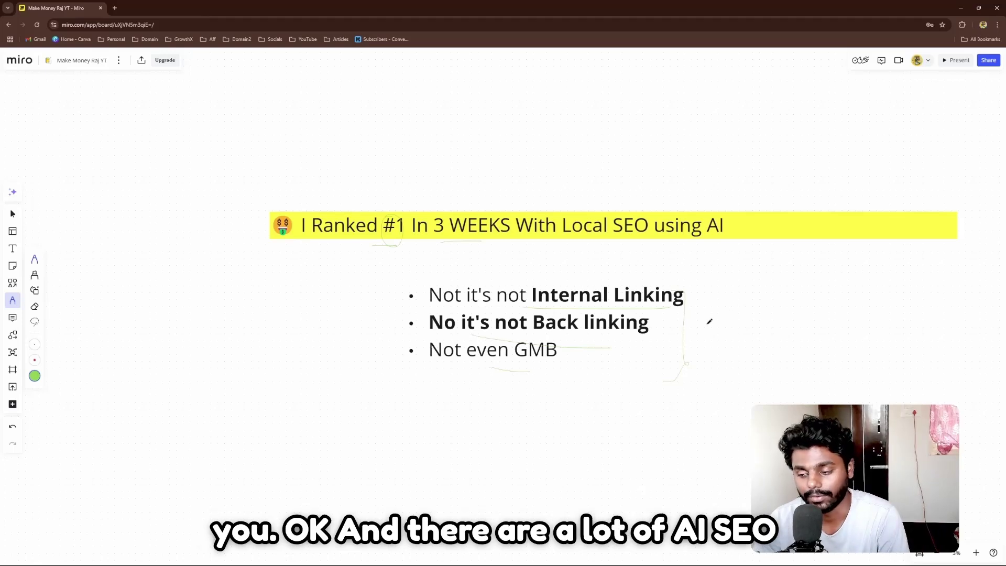
{"action": "scroll", "coordinate": [709, 321], "scroll_direction": "up", "scroll_amount": 1}
{"action": "scroll", "coordinate": [710, 321], "scroll_direction": "left", "scroll_amount": 1}
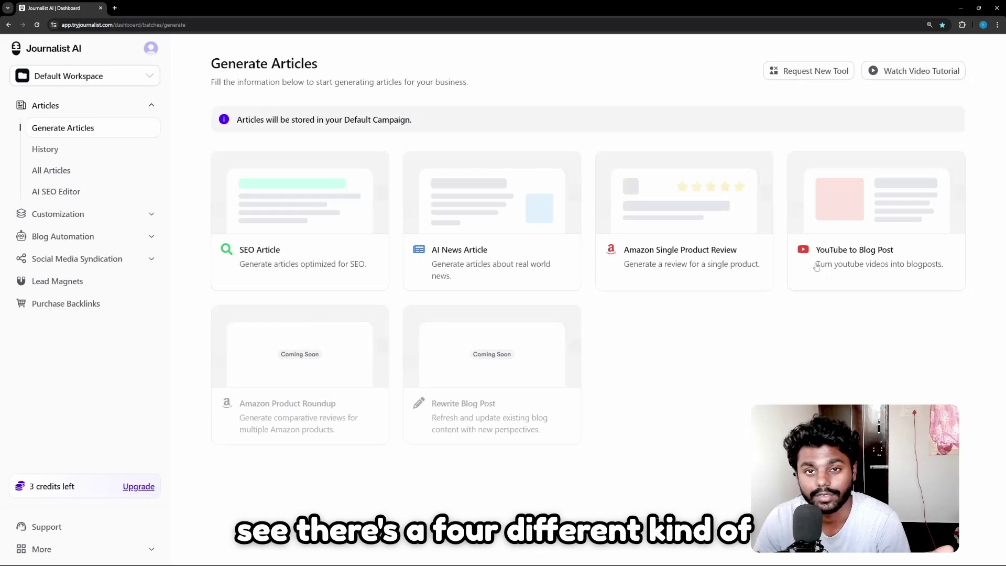
Start an AI News Article and search stories for 'tesla california'
{"action": "left_click", "coordinate": [500, 232]}
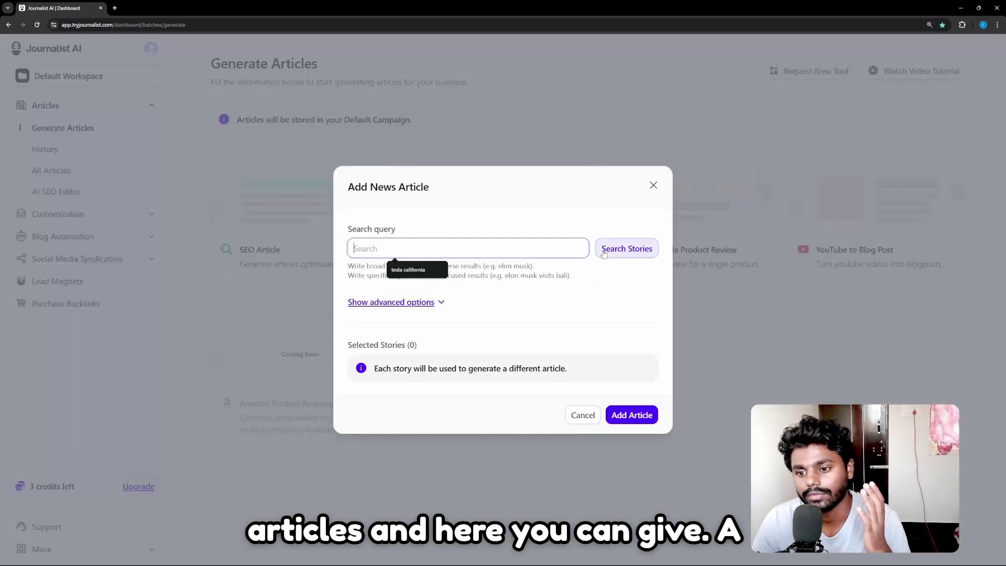
{"action": "type", "text": "t"}
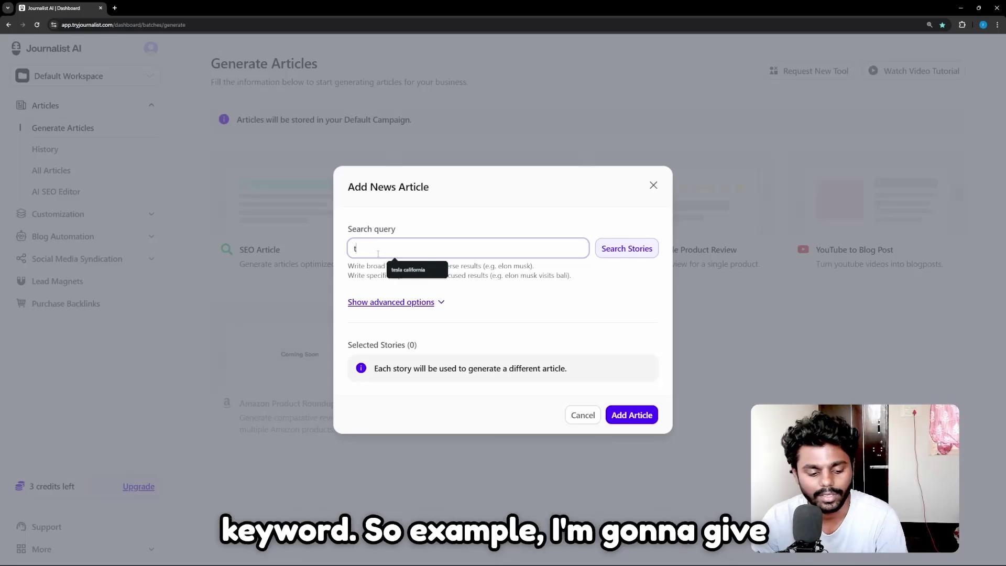
{"action": "type", "text": "esla"}
{"action": "left_click", "coordinate": [415, 227]}
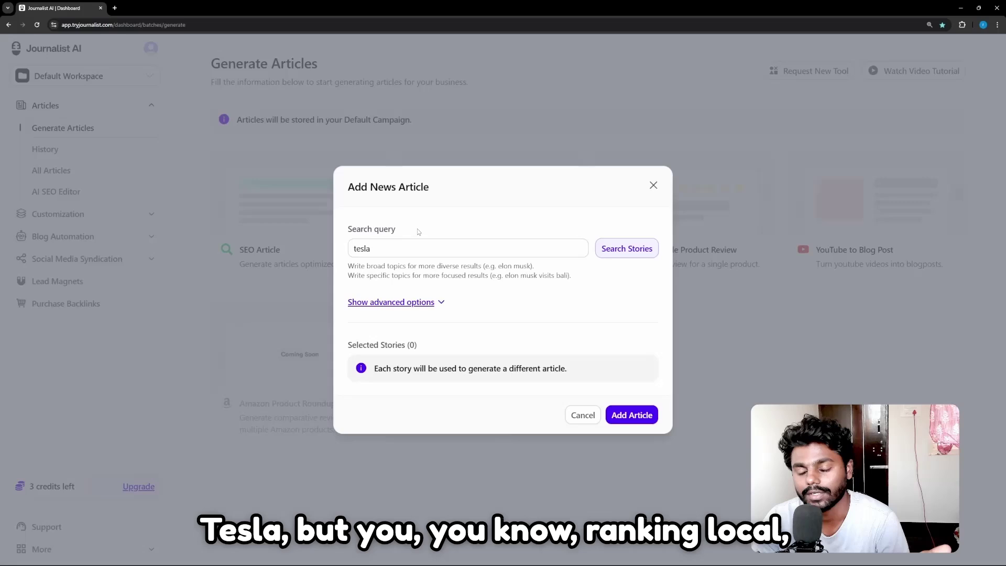
{"action": "left_click", "coordinate": [392, 249]}
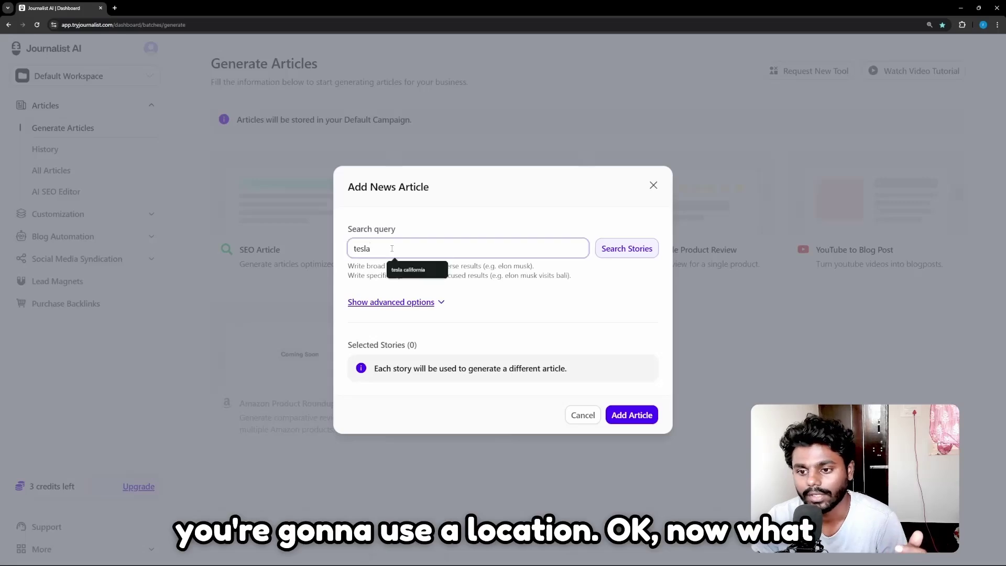
{"action": "type", "text": "cc"}
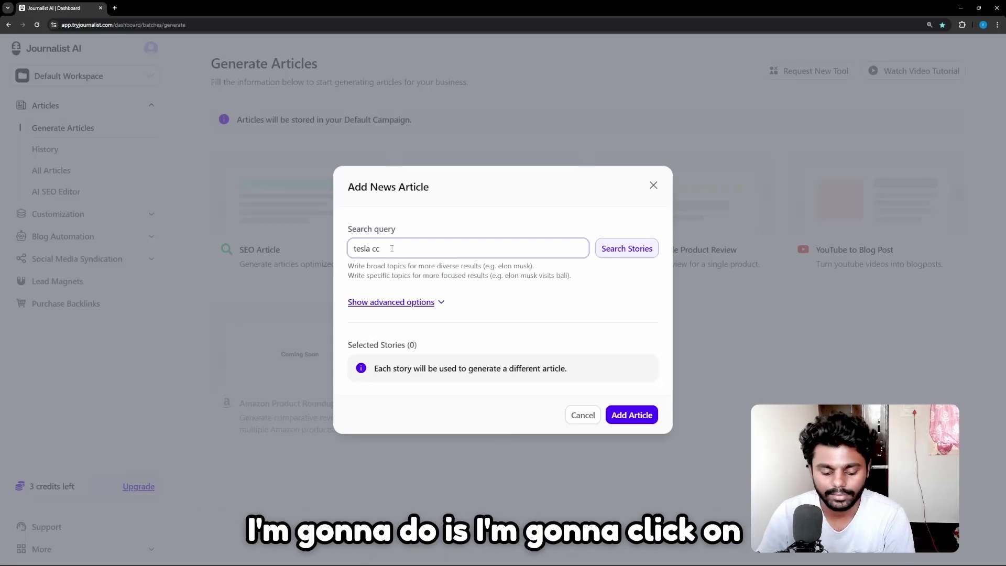
{"action": "key", "text": "BackSpace"}
{"action": "type", "text": "alifornia"}
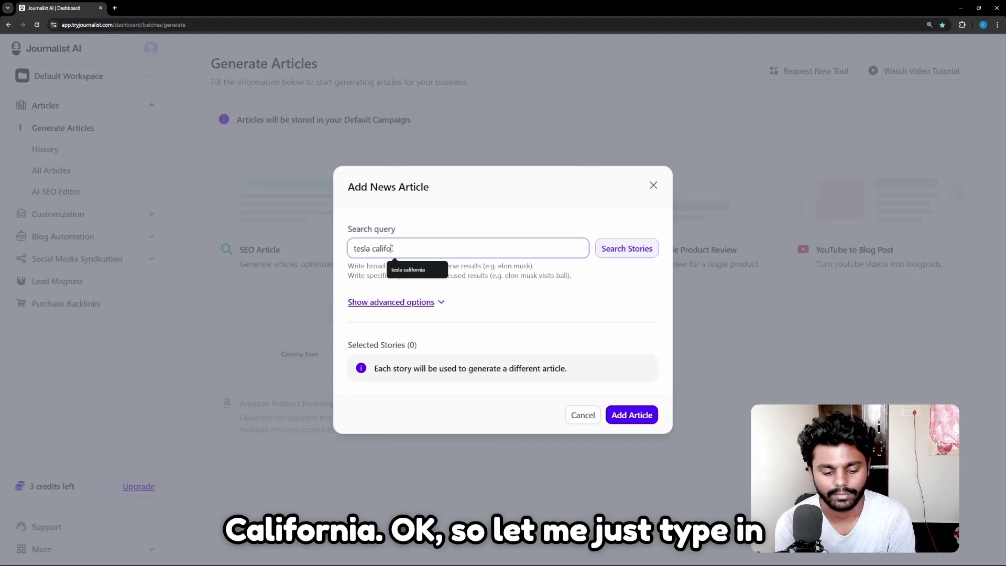
{"action": "left_click", "coordinate": [612, 249]}
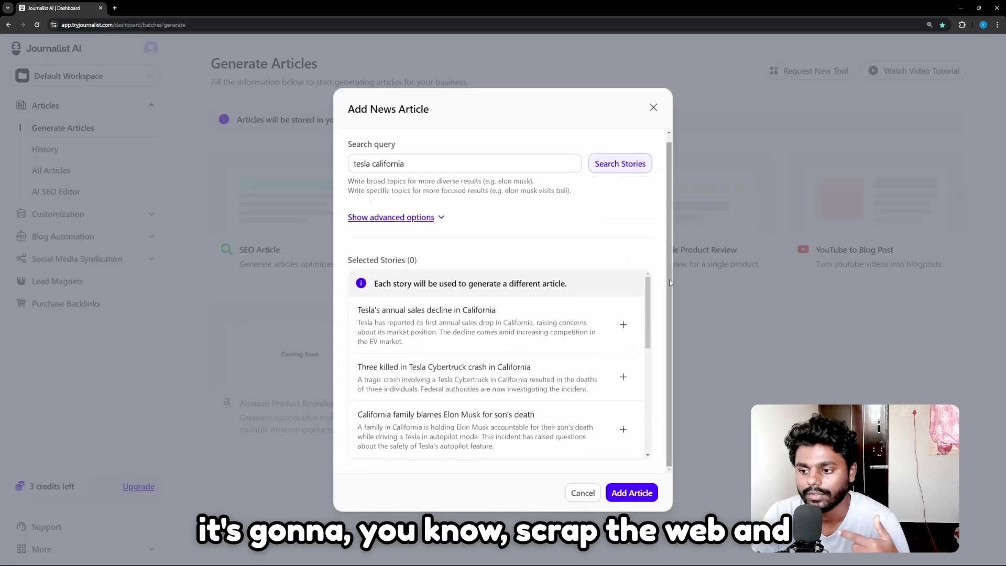
Add the Tesla annual sales decline and California police patrol car stories as articles
{"action": "scroll", "coordinate": [529, 348], "scroll_direction": "down", "scroll_amount": 3}
{"action": "scroll", "coordinate": [529, 349], "scroll_direction": "up", "scroll_amount": 3}
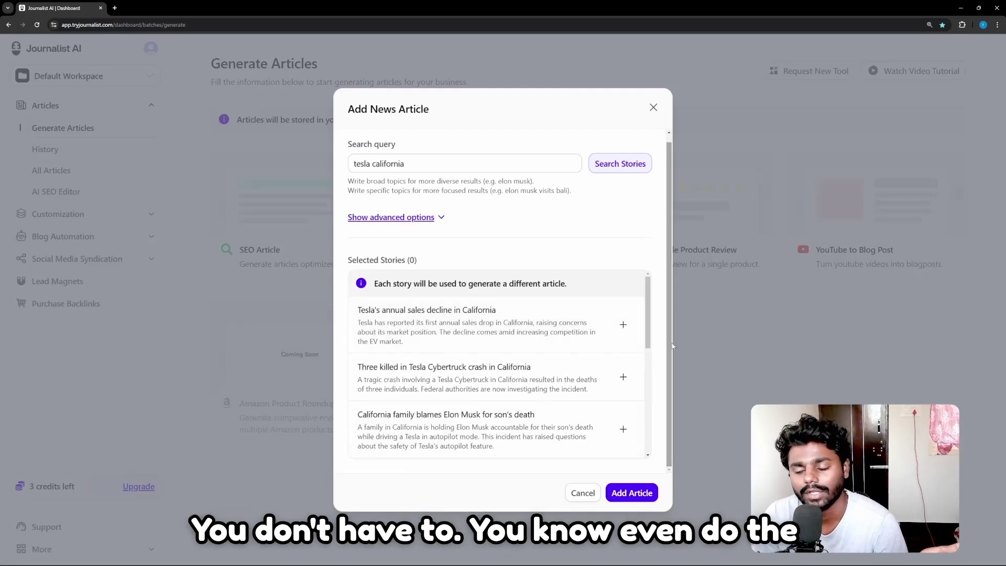
{"action": "scroll", "coordinate": [507, 363], "scroll_direction": "down", "scroll_amount": 5}
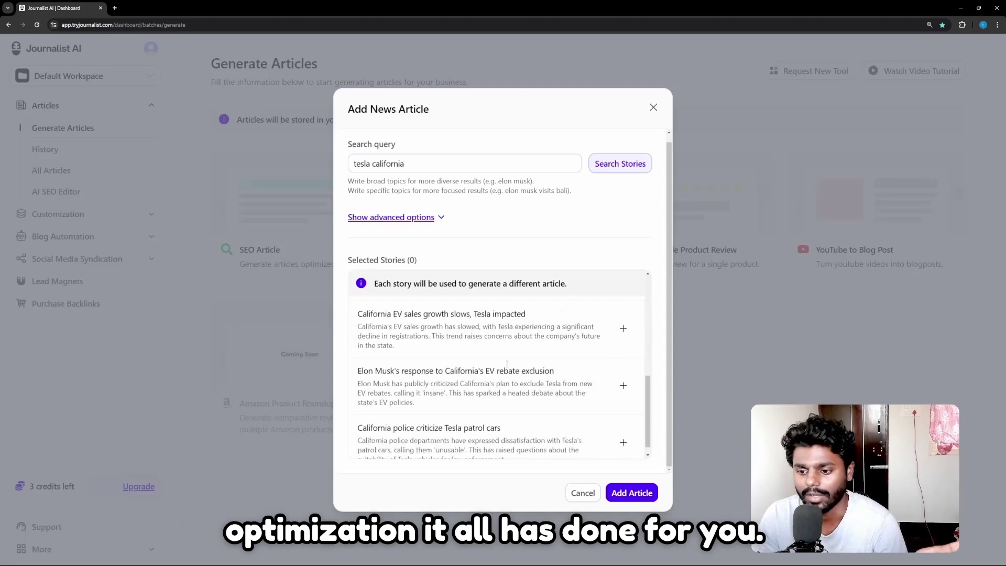
{"action": "scroll", "coordinate": [507, 365], "scroll_direction": "up", "scroll_amount": 5}
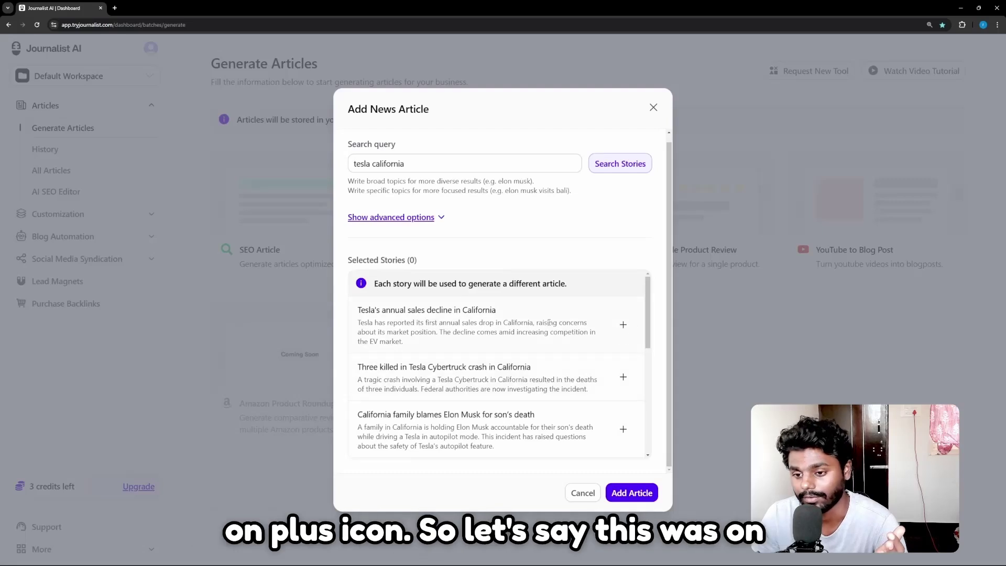
{"action": "left_click", "coordinate": [623, 324]}
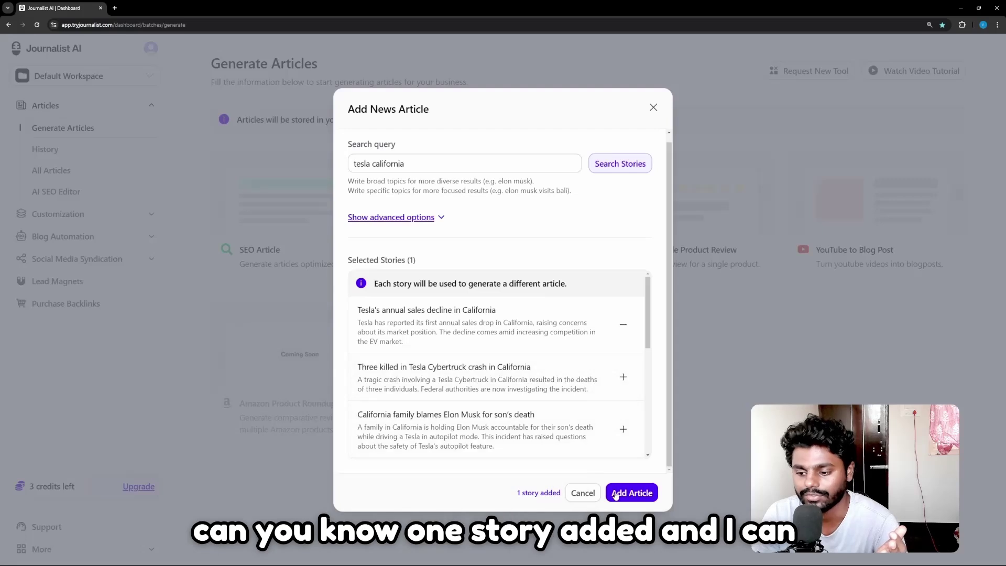
{"action": "scroll", "coordinate": [535, 423], "scroll_direction": "down", "scroll_amount": 5}
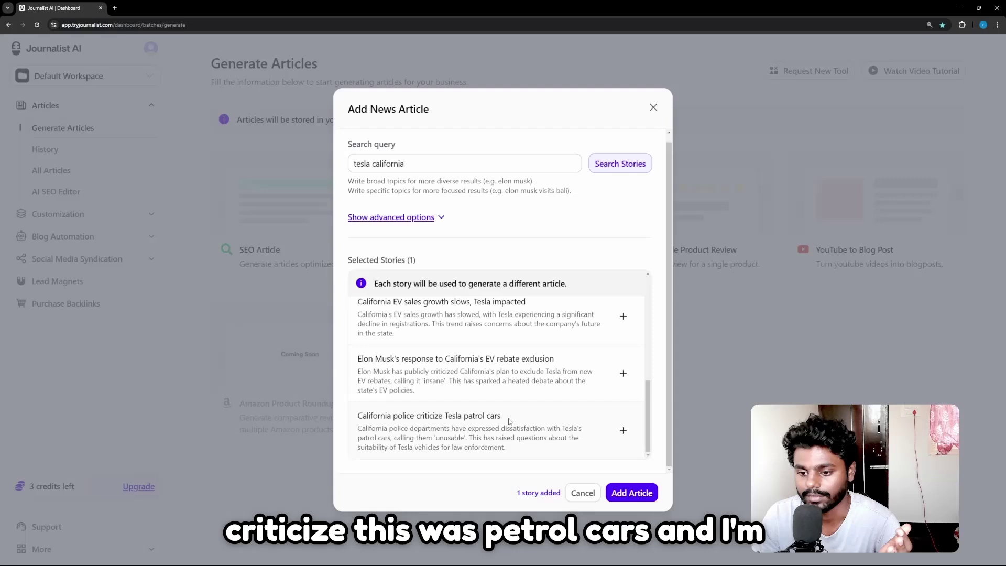
{"action": "left_click", "coordinate": [623, 431]}
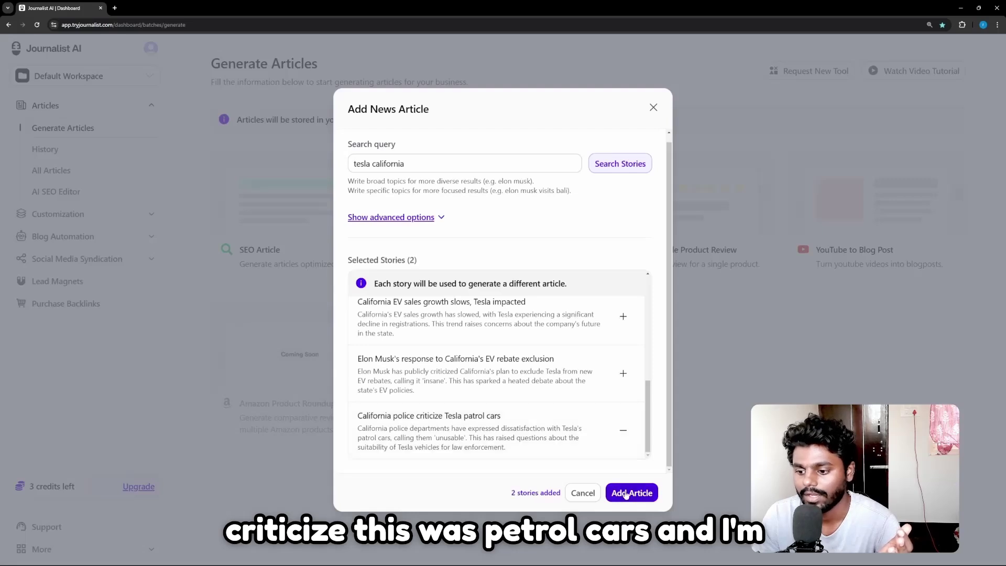
{"action": "left_click", "coordinate": [631, 493]}
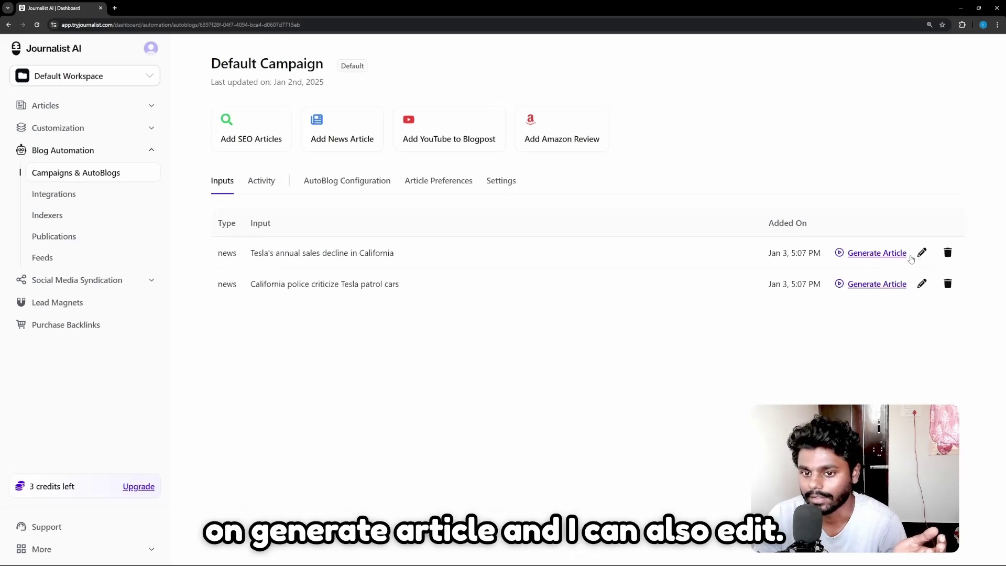
Generate the article for the police patrol cars news input
{"action": "left_click", "coordinate": [851, 286]}
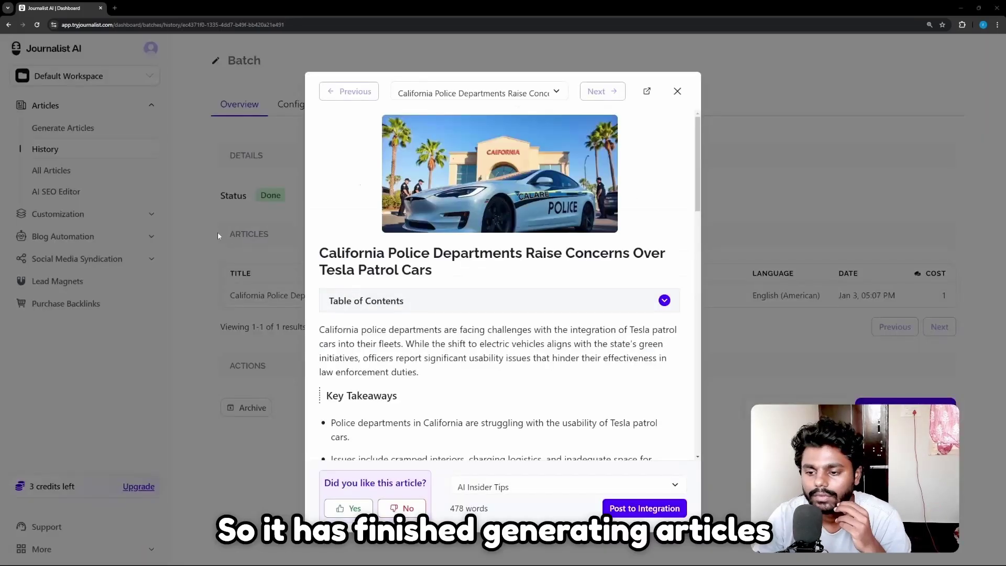
{"action": "scroll", "coordinate": [518, 285], "scroll_direction": "down", "scroll_amount": 5}
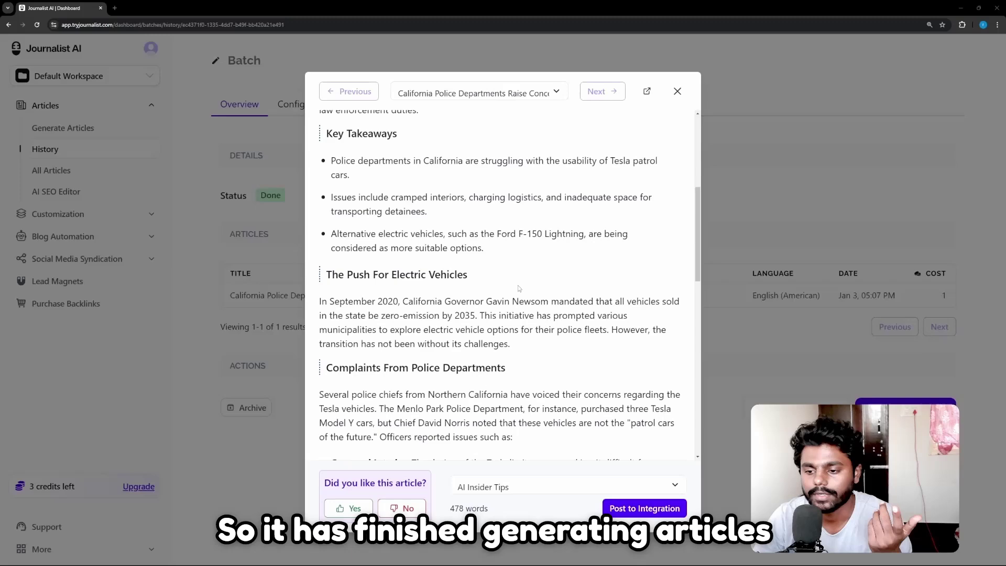
{"action": "scroll", "coordinate": [518, 285], "scroll_direction": "up", "scroll_amount": 5}
{"action": "scroll", "coordinate": [518, 288], "scroll_direction": "down", "scroll_amount": 2}
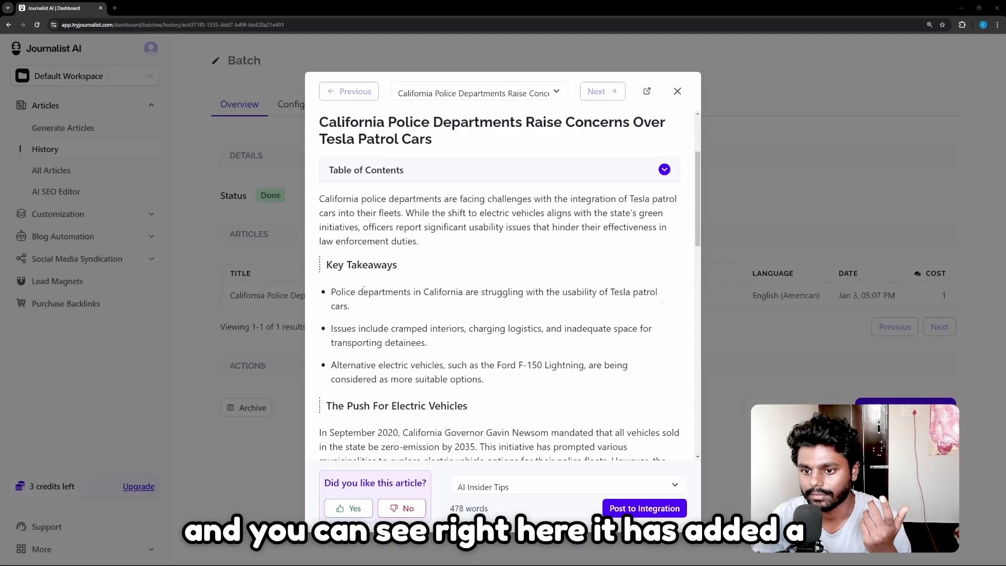
{"action": "left_click", "coordinate": [663, 173]}
{"action": "left_click", "coordinate": [663, 170]}
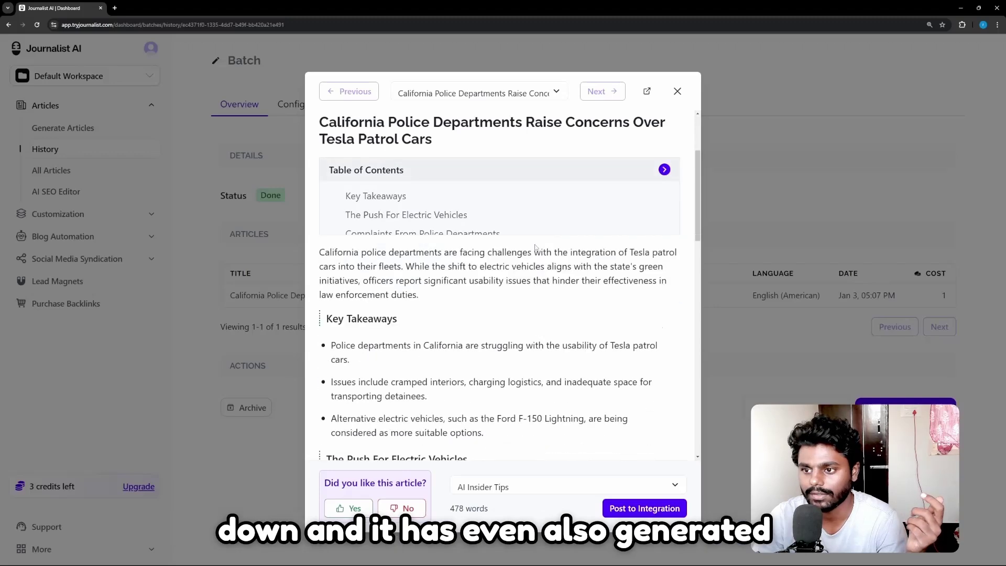
{"action": "scroll", "coordinate": [455, 169], "scroll_direction": "up", "scroll_amount": 3}
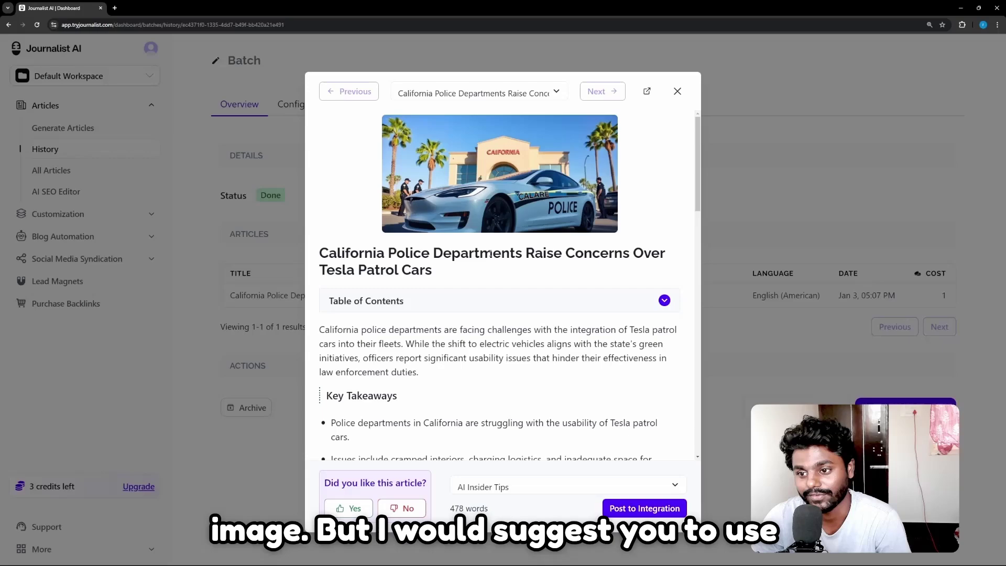
{"action": "scroll", "coordinate": [490, 254], "scroll_direction": "down", "scroll_amount": 10}
{"action": "scroll", "coordinate": [491, 262], "scroll_direction": "up", "scroll_amount": 10}
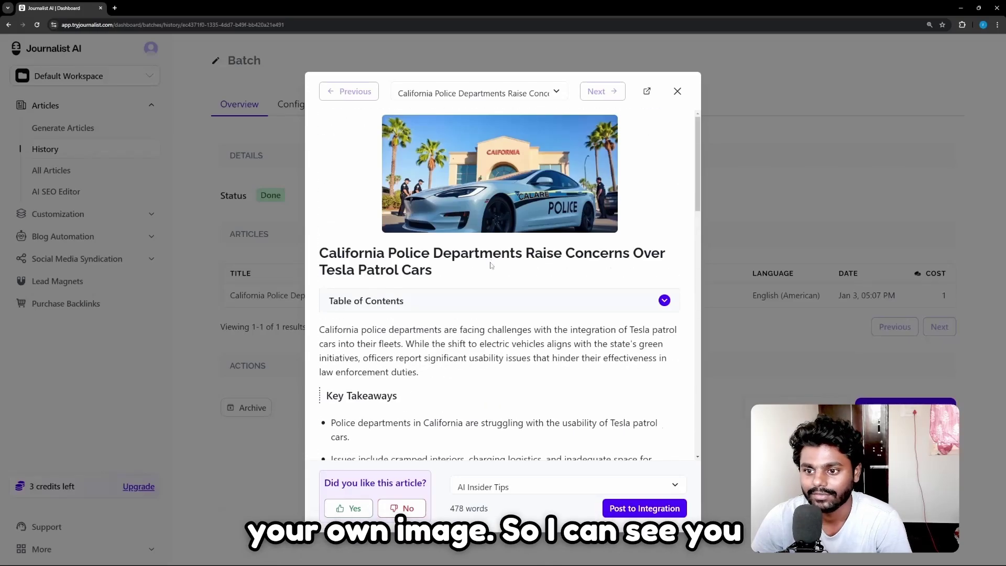
{"action": "scroll", "coordinate": [491, 266], "scroll_direction": "down", "scroll_amount": 8}
{"action": "scroll", "coordinate": [491, 263], "scroll_direction": "up", "scroll_amount": 10}
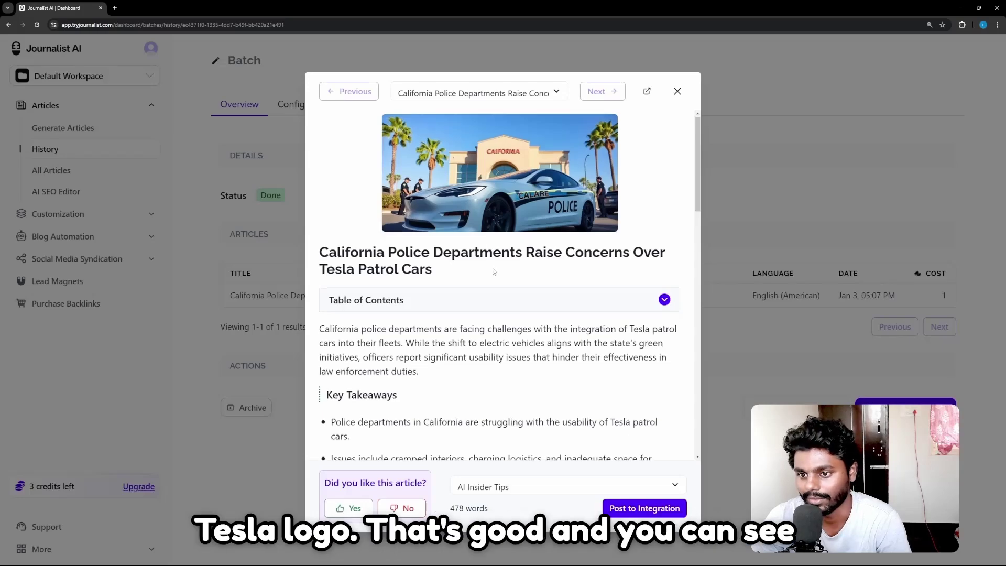
{"action": "scroll", "coordinate": [494, 269], "scroll_direction": "down", "scroll_amount": 8}
{"action": "scroll", "coordinate": [493, 269], "scroll_direction": "down", "scroll_amount": 5}
{"action": "scroll", "coordinate": [494, 270], "scroll_direction": "up", "scroll_amount": 5}
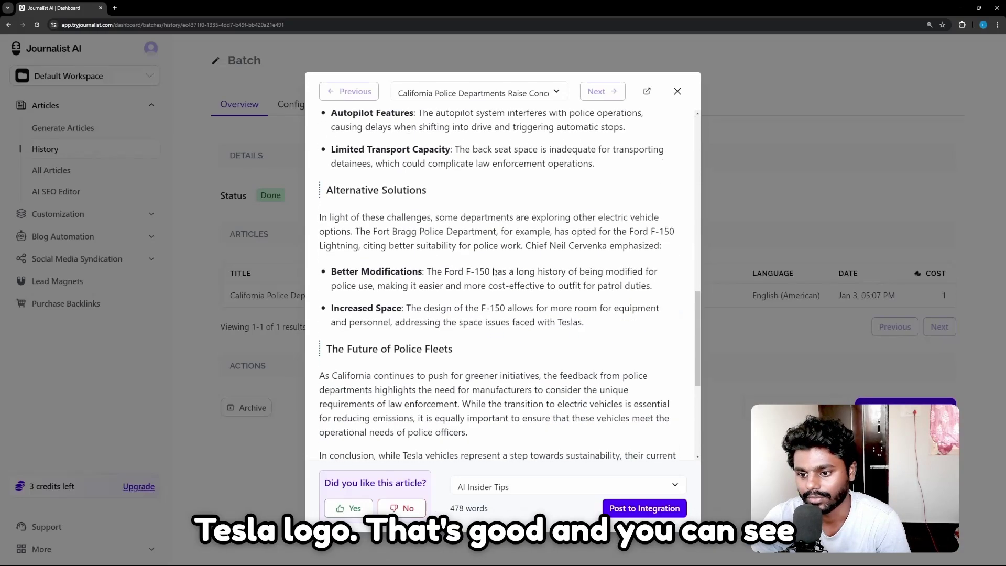
{"action": "scroll", "coordinate": [454, 321], "scroll_direction": "down", "scroll_amount": 5}
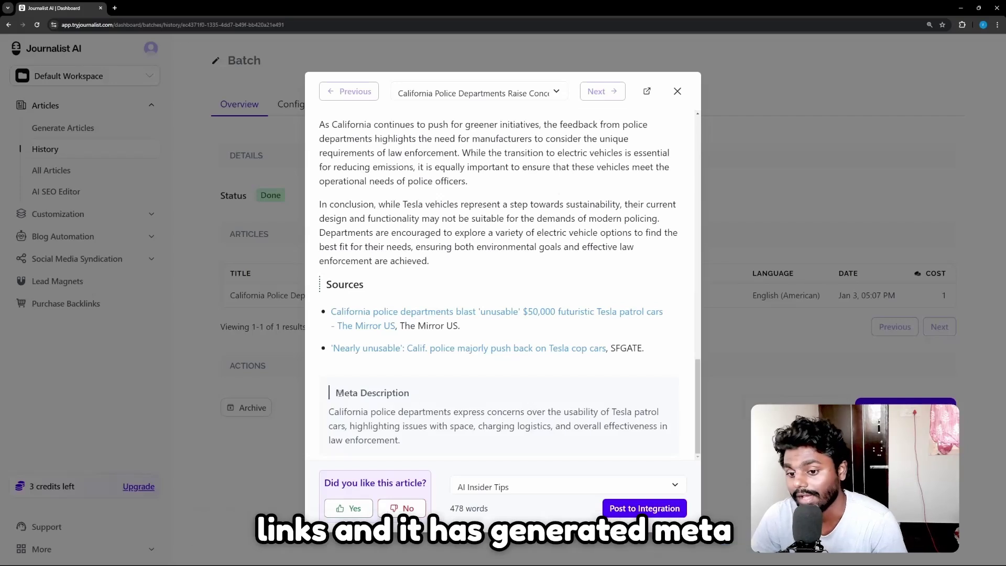
{"action": "left_click_drag", "start_coordinate": [338, 393], "coordinate": [395, 412]}
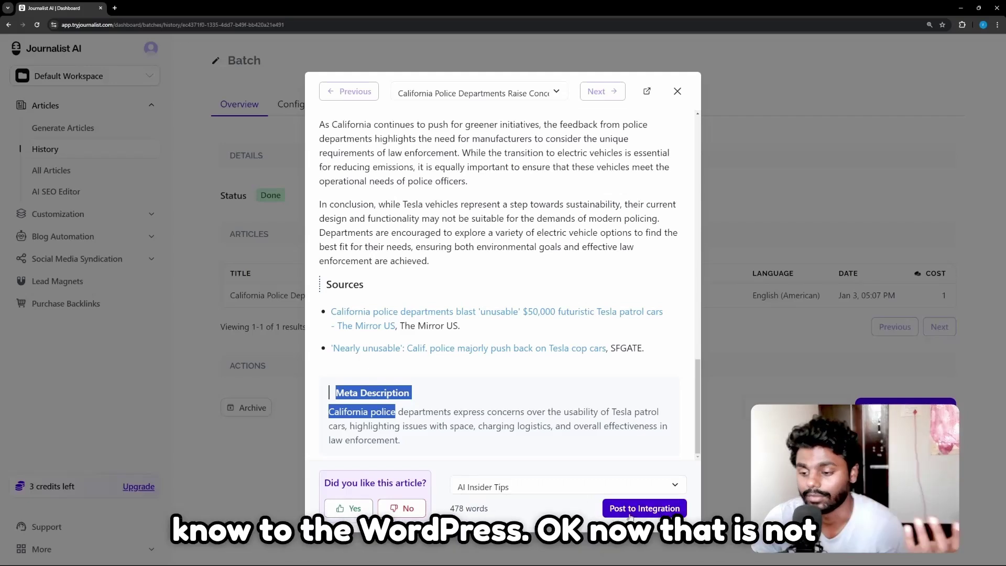
{"action": "scroll", "coordinate": [676, 212], "scroll_direction": "up", "scroll_amount": 10}
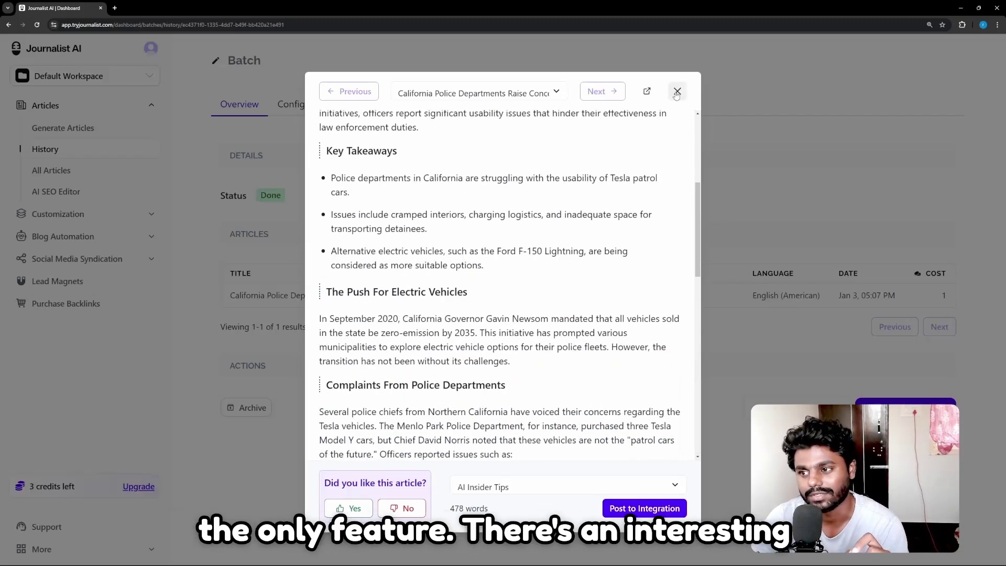
Close the preview and open the police Tesla patrol cars article with Edit with AI
{"action": "left_click", "coordinate": [676, 91]}
{"action": "left_click", "coordinate": [926, 101]}
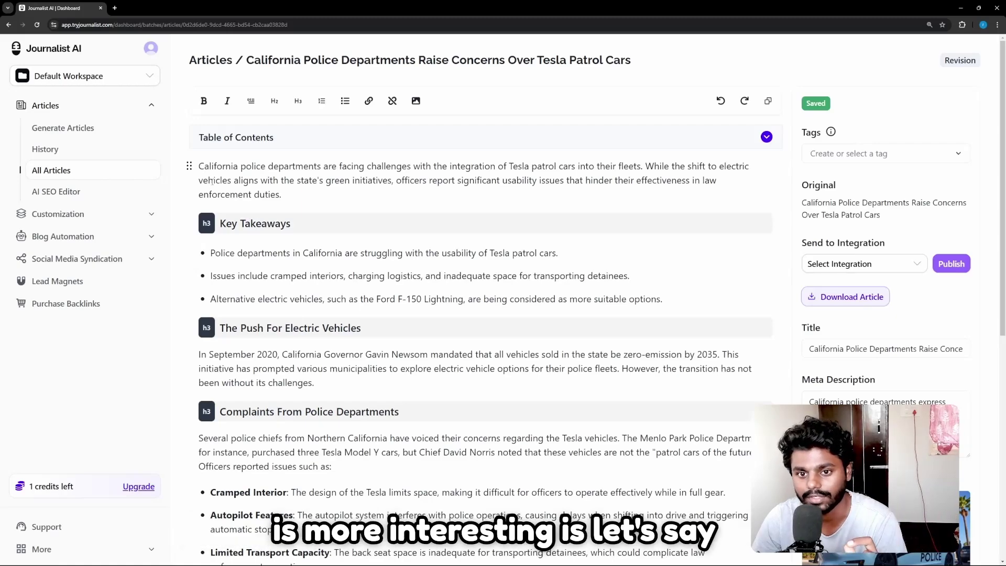
{"action": "scroll", "coordinate": [242, 208], "scroll_direction": "down", "scroll_amount": 8}
{"action": "scroll", "coordinate": [242, 207], "scroll_direction": "up", "scroll_amount": 5}
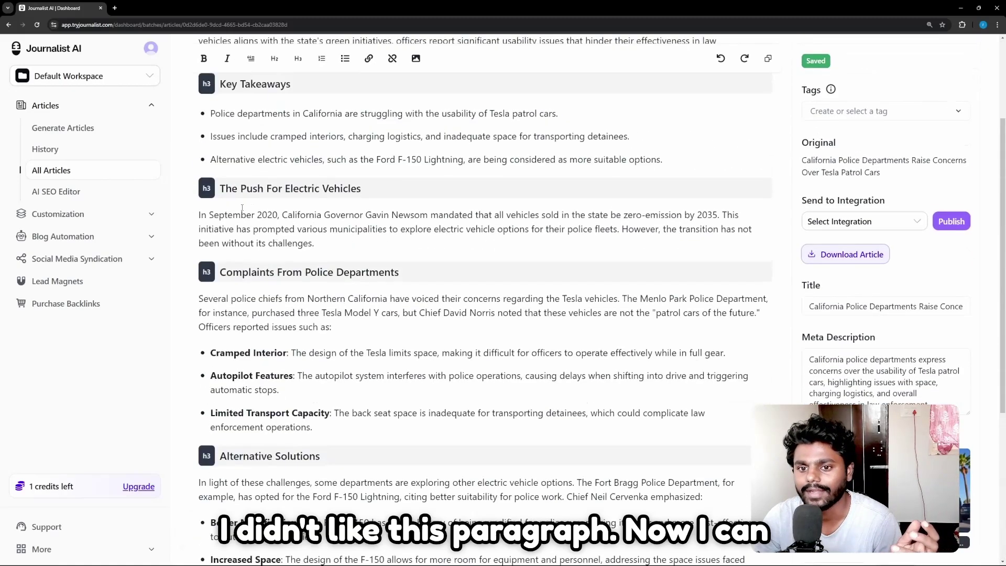
Expand the Push For Electric Vehicles paragraph with Rewrite > Make Longer and accept it
{"action": "left_click_drag", "start_coordinate": [199, 216], "coordinate": [311, 243]}
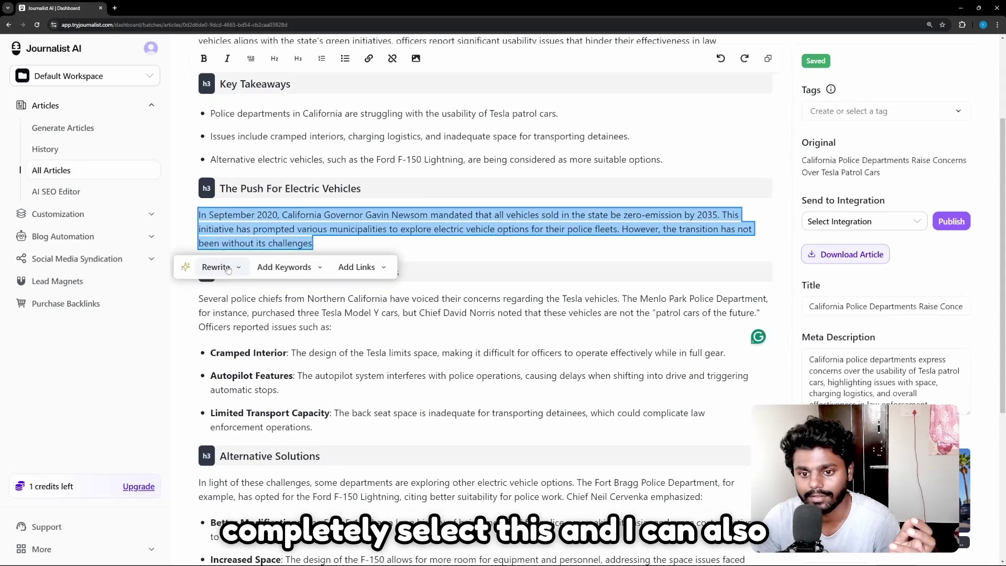
{"action": "left_click", "coordinate": [216, 267]}
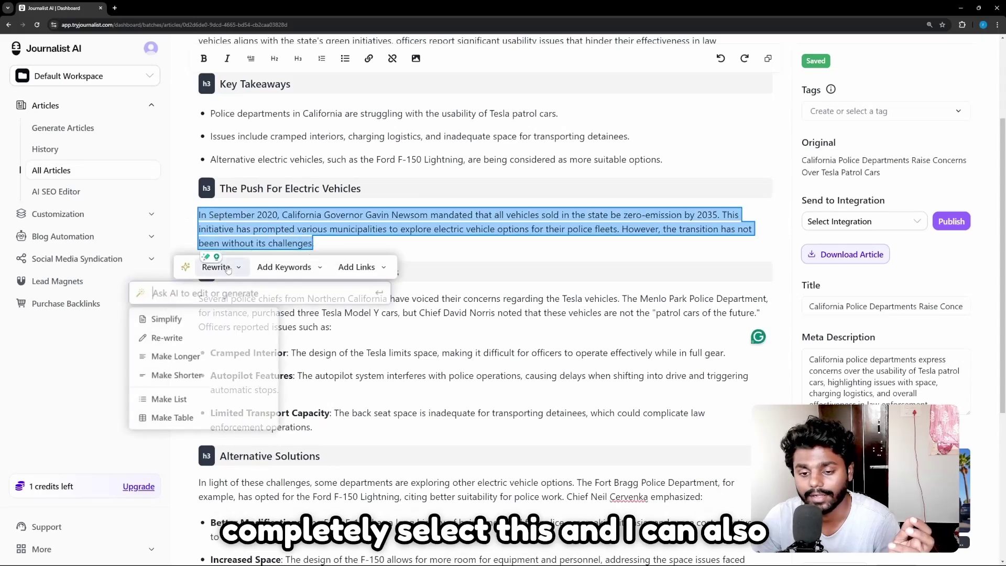
{"action": "left_click", "coordinate": [179, 359]}
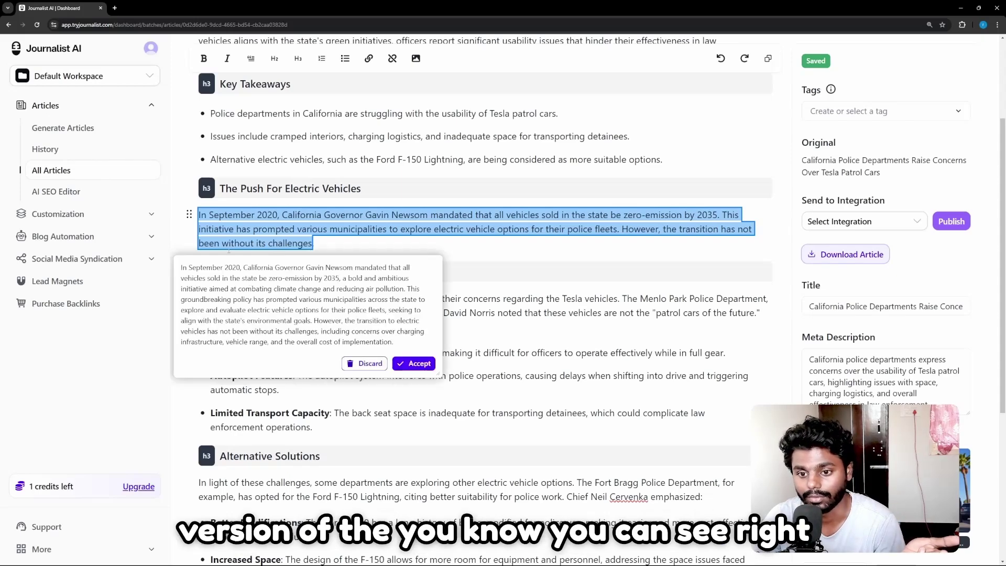
{"action": "left_click", "coordinate": [413, 363]}
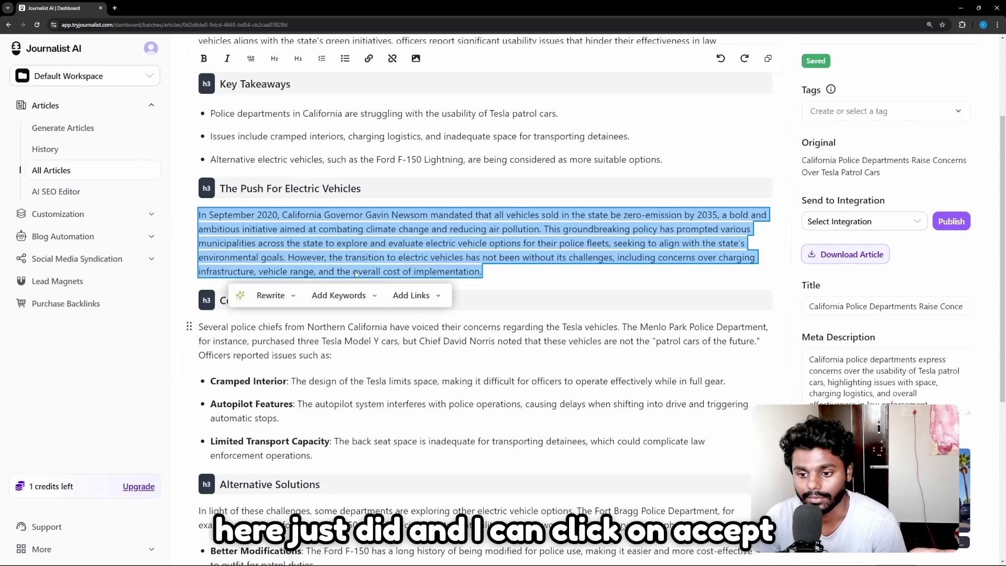
Add external links to 'electric vehicle options for their police fleets', 'transition to electric vehicles' and 'charging infrastructure'
{"action": "left_click", "coordinate": [345, 299]}
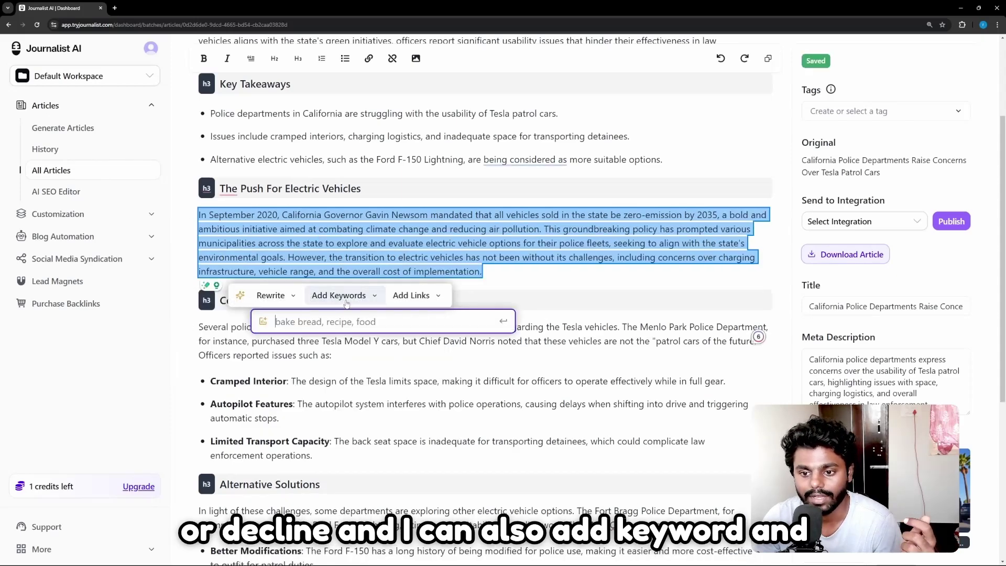
{"action": "left_click", "coordinate": [411, 296]}
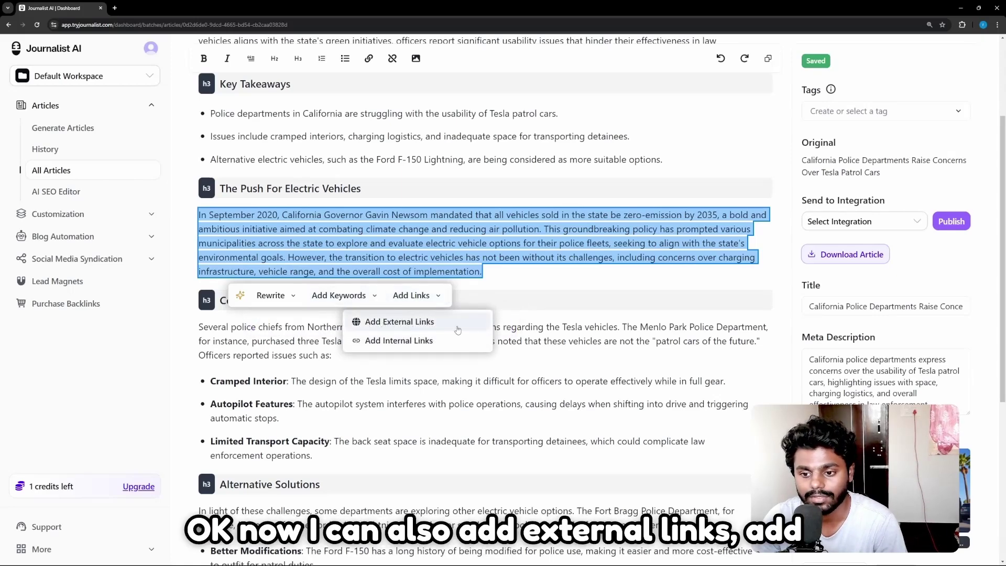
{"action": "left_click", "coordinate": [399, 325]}
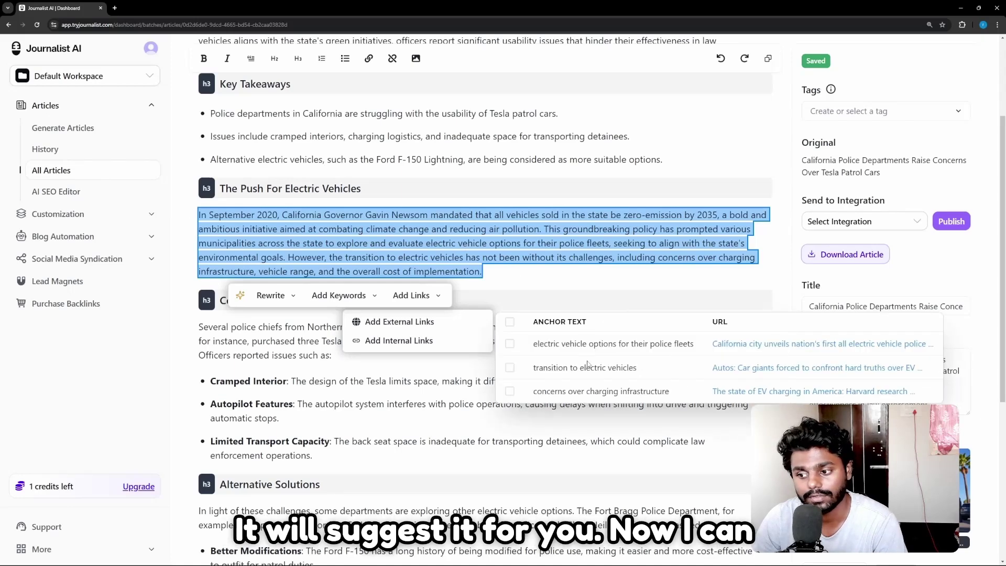
{"action": "left_click", "coordinate": [510, 344]}
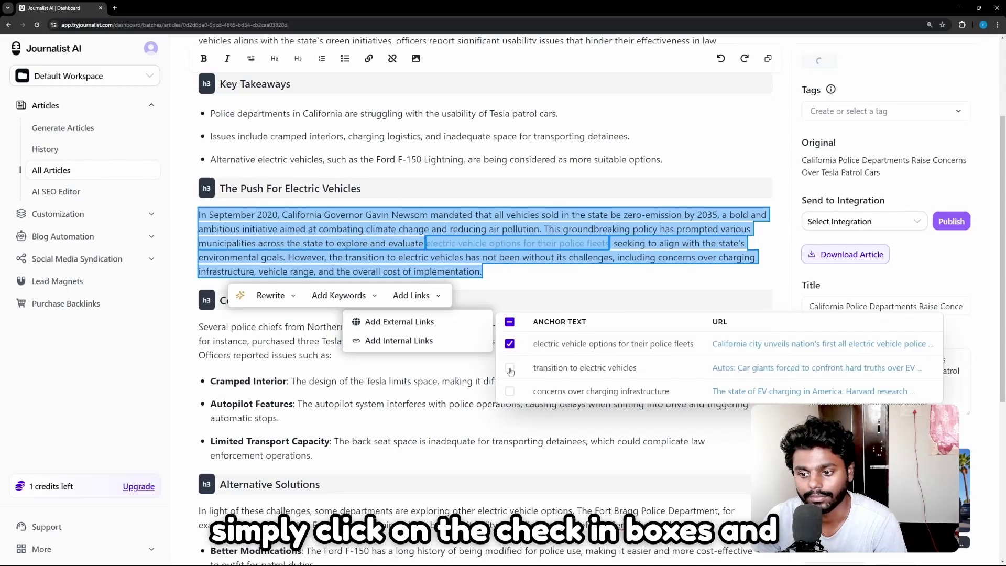
{"action": "left_click", "coordinate": [509, 368]}
{"action": "left_click", "coordinate": [510, 392]}
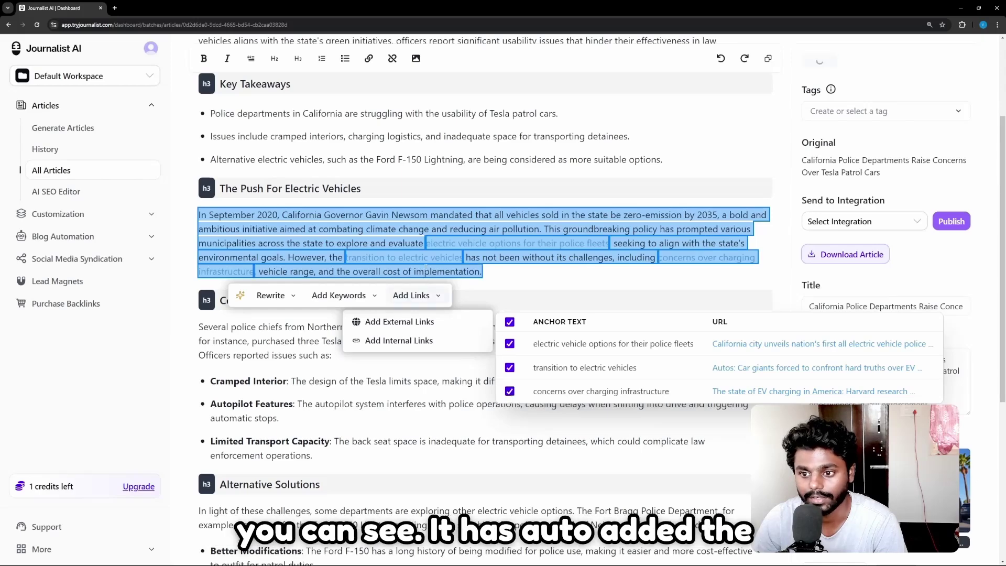
{"action": "left_click", "coordinate": [524, 278]}
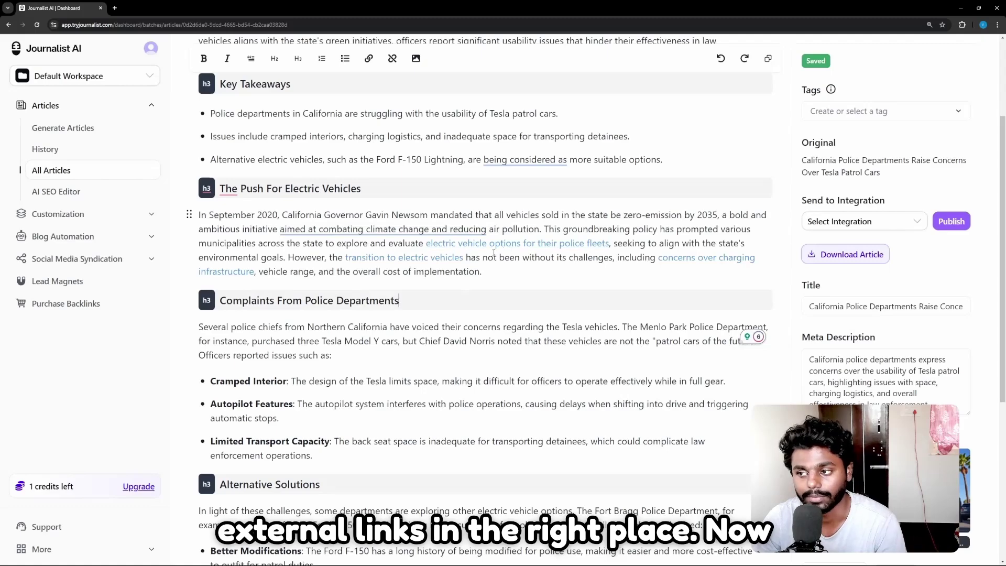
{"action": "scroll", "coordinate": [494, 253], "scroll_direction": "down", "scroll_amount": 7}
{"action": "scroll", "coordinate": [498, 256], "scroll_direction": "up", "scroll_amount": 10}
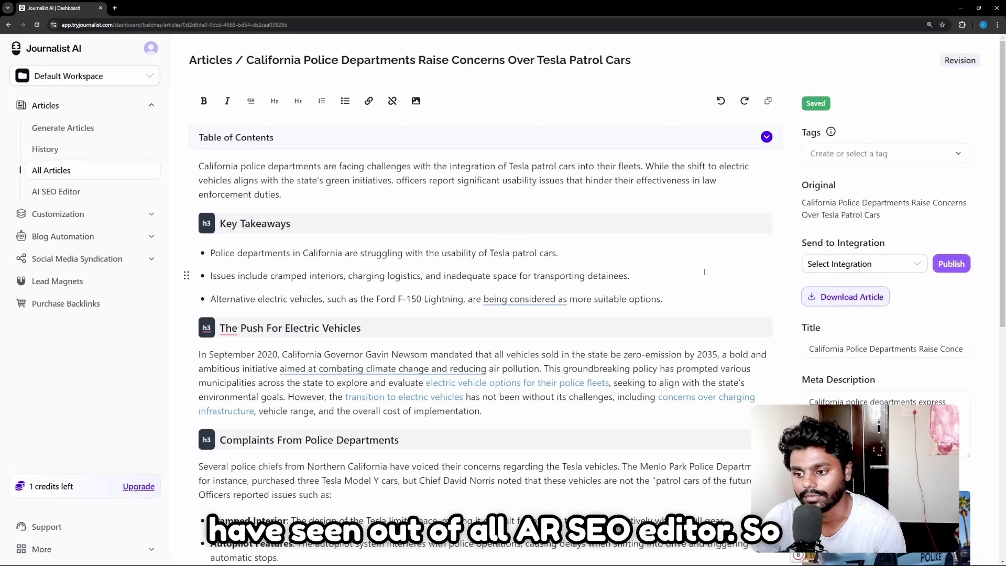
{"action": "scroll", "coordinate": [704, 272], "scroll_direction": "down", "scroll_amount": 7}
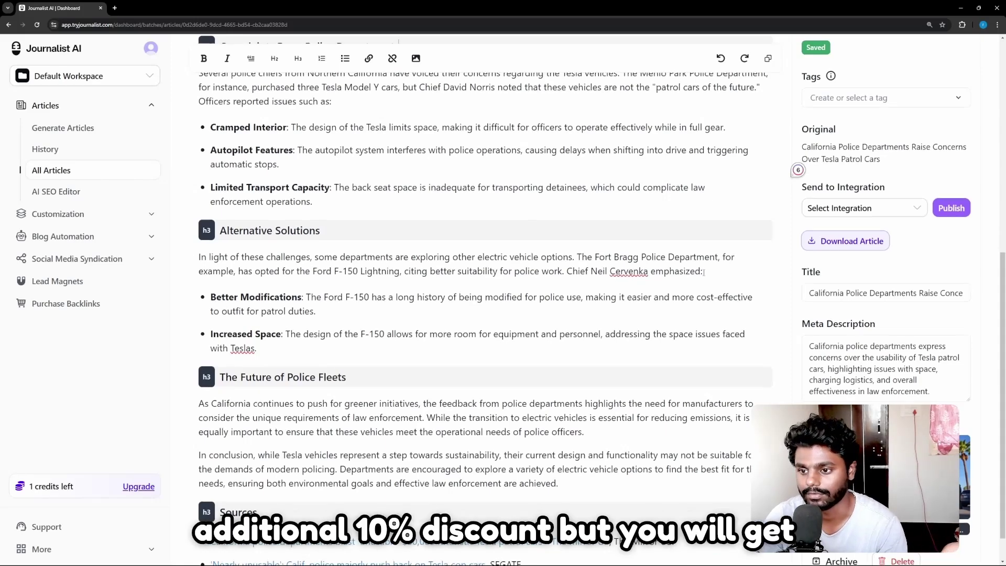
{"action": "scroll", "coordinate": [704, 272], "scroll_direction": "down", "scroll_amount": 1}
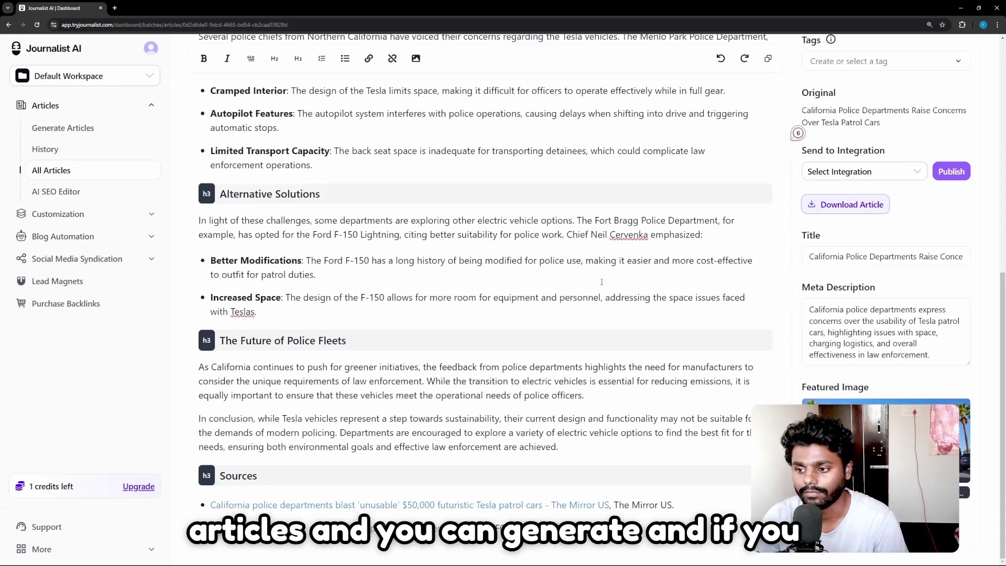
{"action": "scroll", "coordinate": [601, 282], "scroll_direction": "up", "scroll_amount": 10}
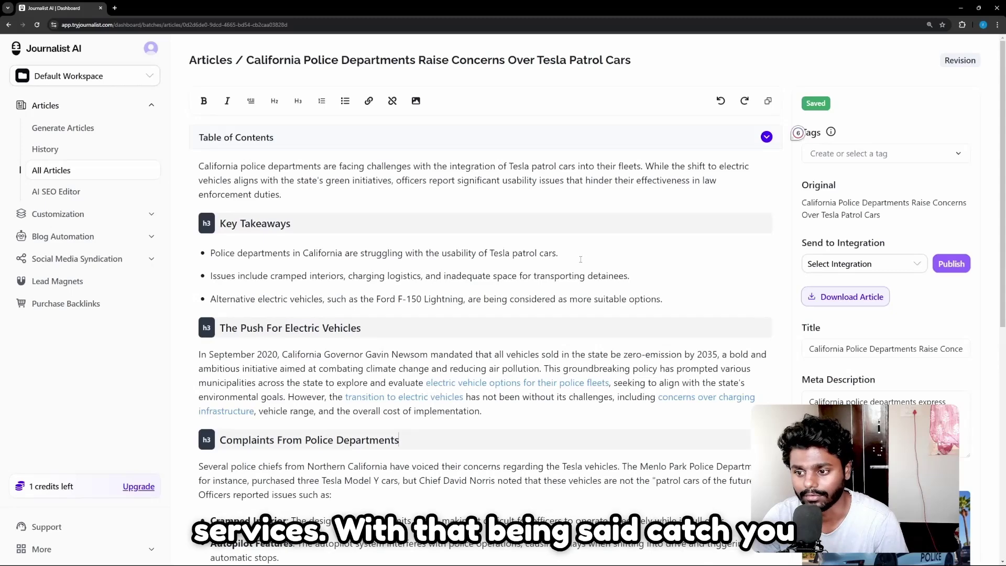